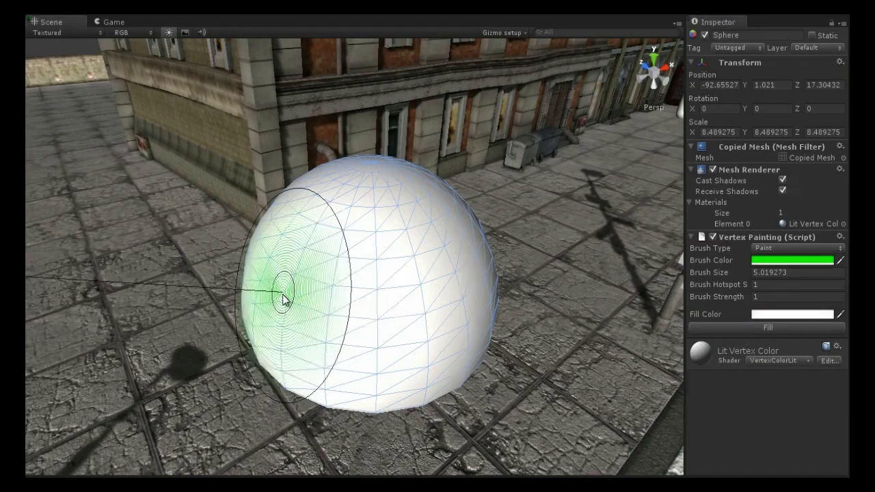
Paint green across the front of the white sphere with the vertex brush.
mouse_move(283, 298)
left_mouse_down()
mouse_move(456, 256)
mouse_move(363, 312)
mouse_move(479, 332)
mouse_move(557, 312)
mouse_move(459, 303)
left_mouse_up()
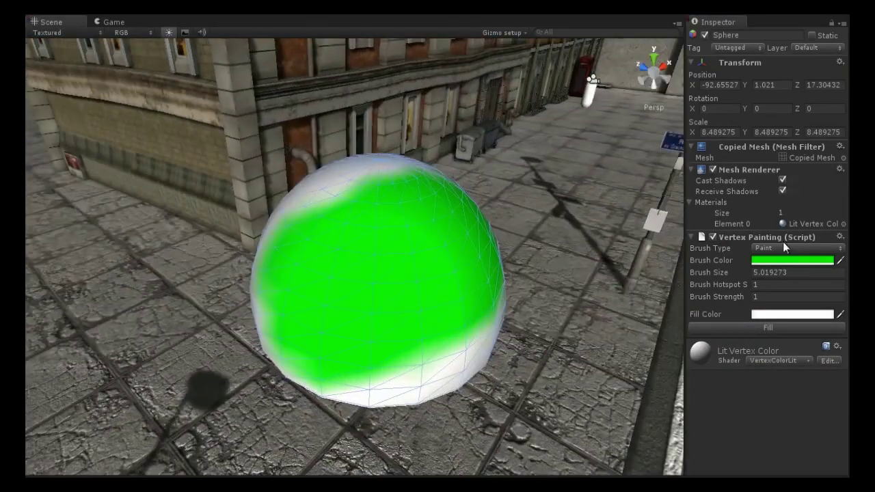
Shift the Brush Color hue from green through blue to red in the Color picker.
left_click(795, 261)
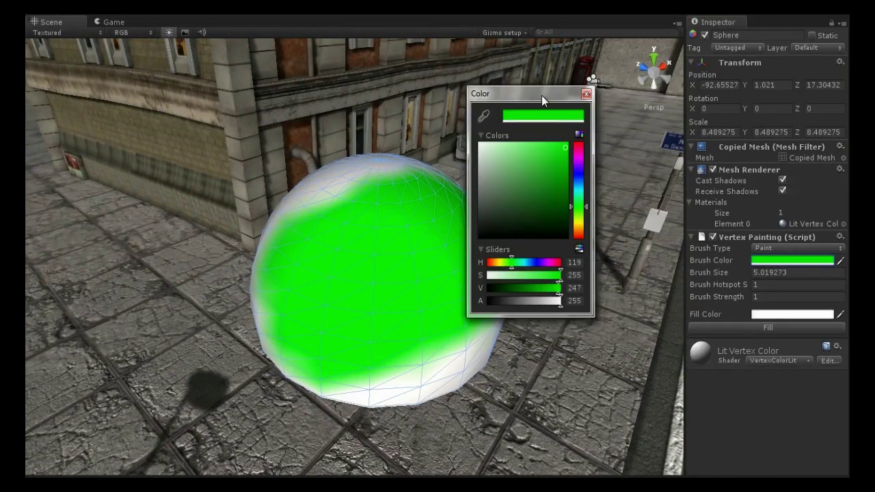
left_click_drag(542, 100, 605, 124)
left_click(645, 209)
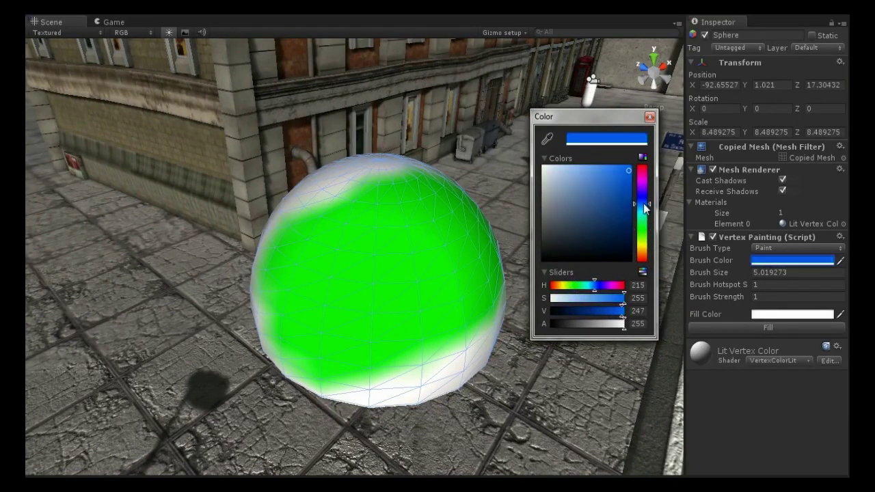
left_click_drag(645, 208, 645, 167)
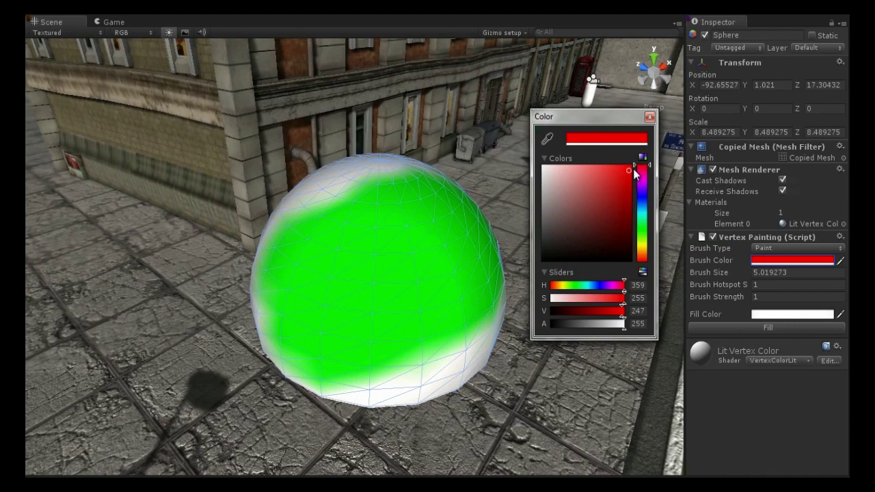
left_click(649, 117)
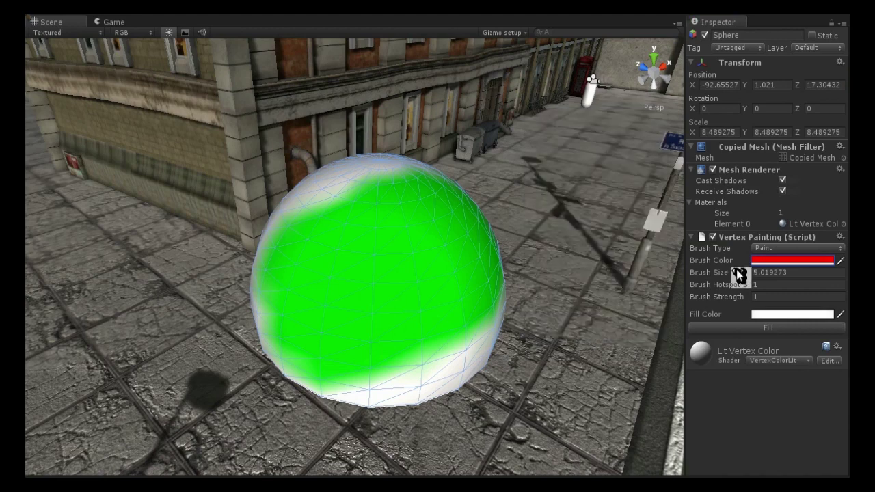
Shrink the brush to about 0.79, then paint a red patch and a blue patch on the sphere.
left_click_drag(739, 272, 644, 272)
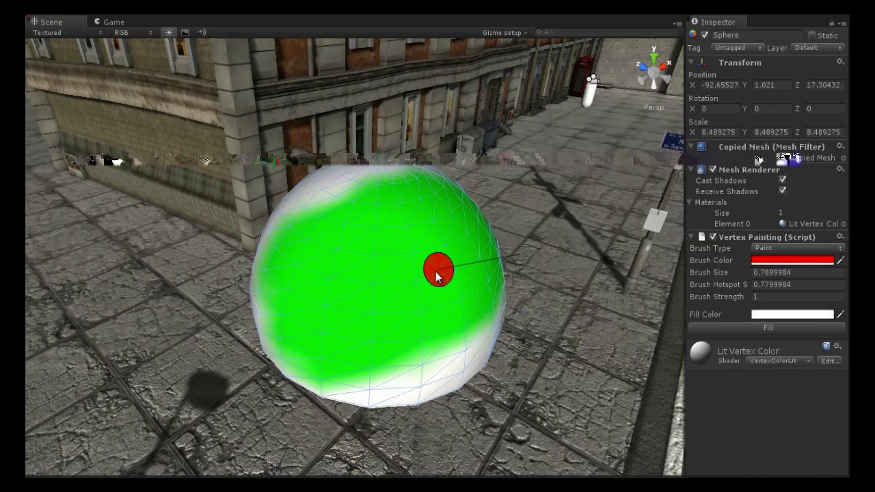
mouse_move(437, 274)
left_mouse_down()
mouse_move(353, 302)
mouse_move(415, 307)
mouse_move(418, 342)
mouse_move(371, 346)
mouse_move(322, 336)
mouse_move(328, 260)
mouse_move(406, 250)
mouse_move(396, 214)
mouse_move(352, 221)
left_mouse_up()
left_click_drag(514, 310, 366, 295, "alt")
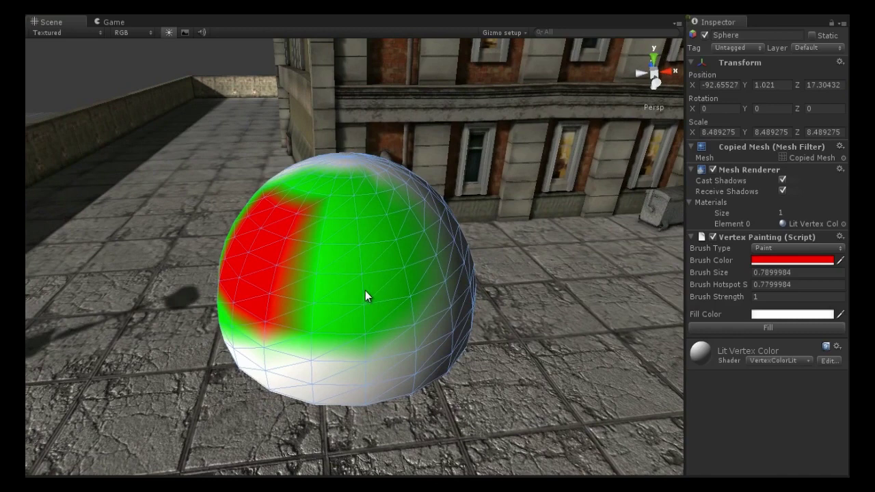
left_click_drag(366, 295, 335, 348)
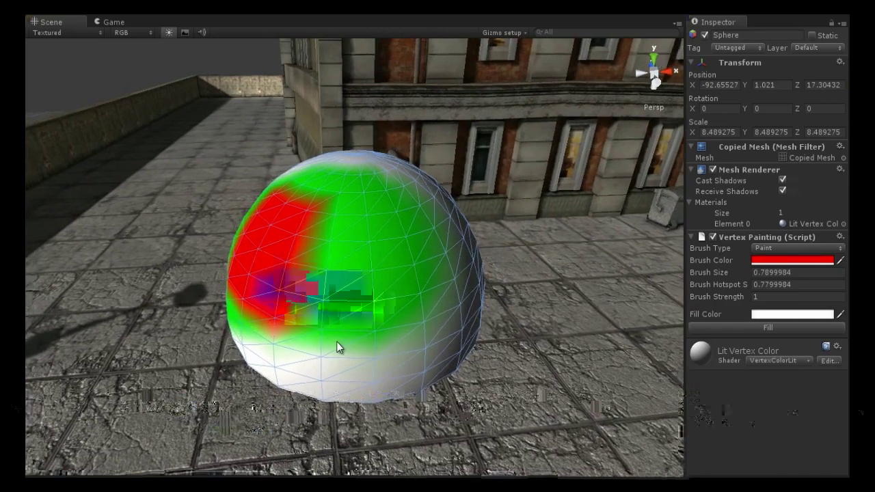
middle_click_drag(336, 348, 441, 345)
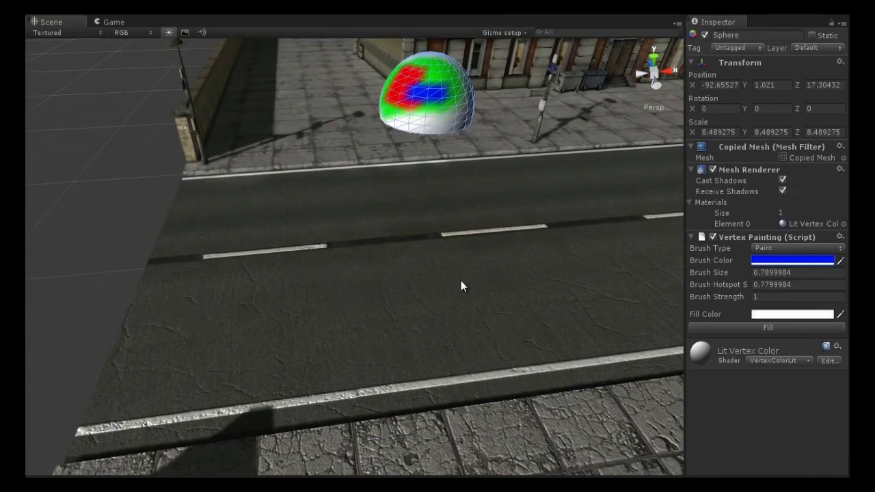
Select road mesh polySurface9 and paint faint cracked-asphalt patches at brush size 3.76.
left_click(176, 313)
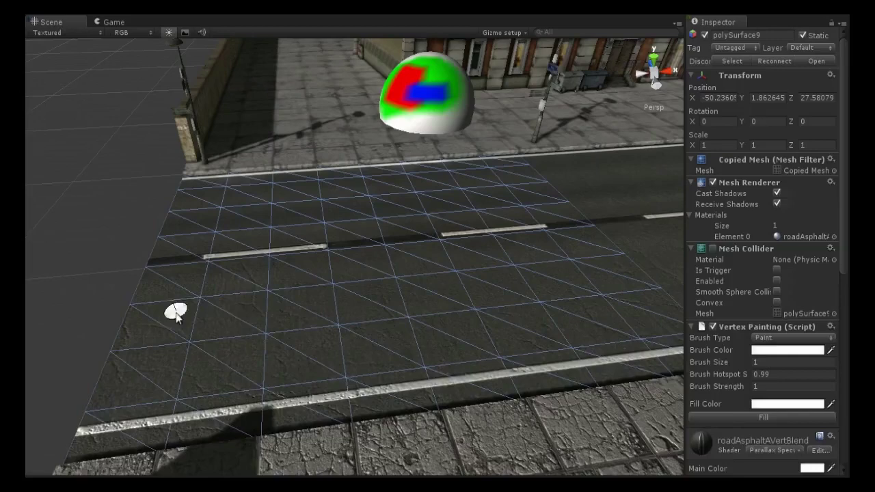
mouse_move(352, 268)
middle_mouse_down()
mouse_move(382, 272)
mouse_move(373, 247)
middle_mouse_up()
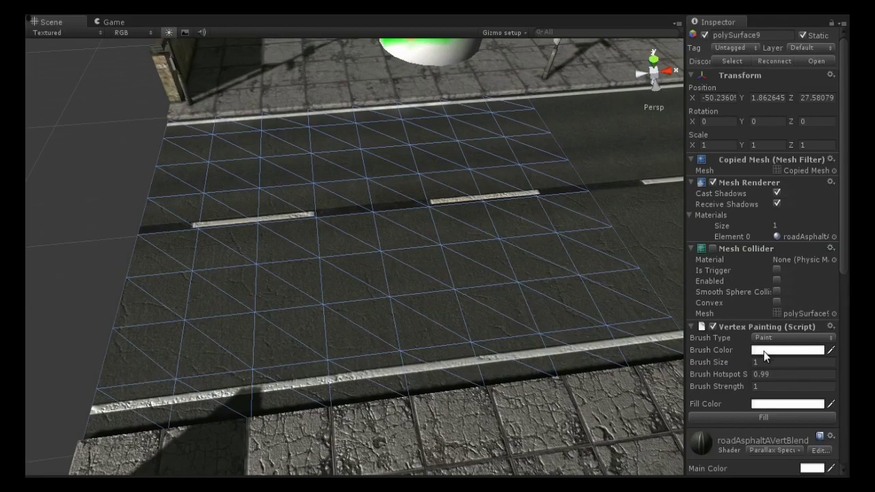
left_click(764, 351)
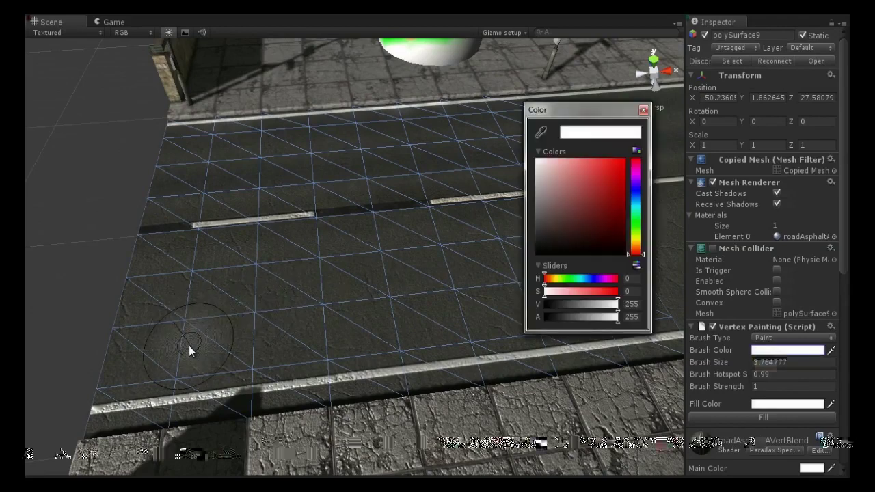
mouse_move(191, 345)
left_mouse_down()
mouse_move(267, 328)
mouse_move(249, 323)
mouse_move(485, 290)
mouse_move(555, 261)
left_mouse_up()
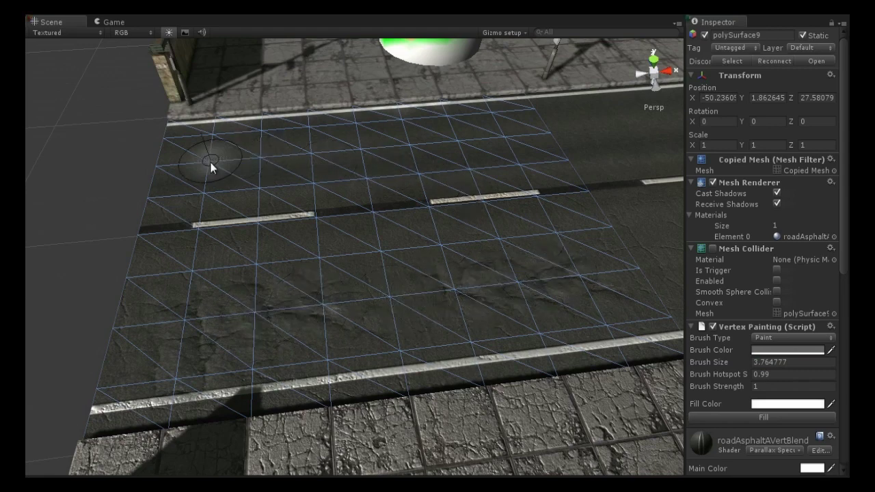
mouse_move(275, 166)
left_mouse_down()
mouse_move(423, 152)
mouse_move(318, 225)
mouse_move(205, 240)
mouse_move(221, 256)
mouse_move(264, 219)
mouse_move(253, 226)
left_mouse_up()
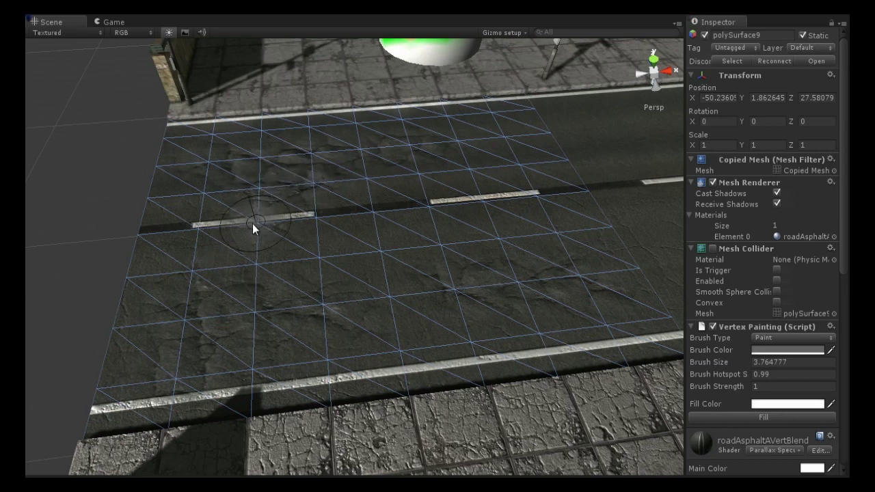
left_click(786, 349)
Paint with a black brush along the lane marking to reveal cracked asphalt on the road.
left_click(535, 248)
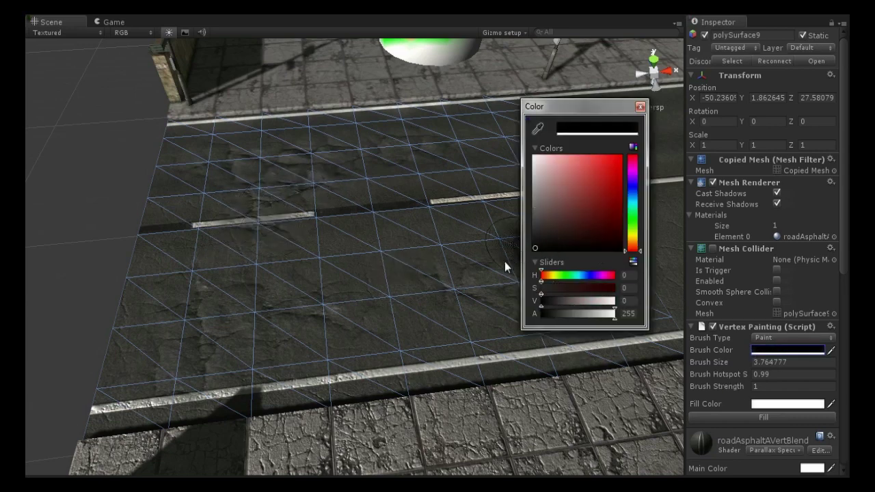
left_click(640, 107)
mouse_move(201, 216)
left_mouse_down()
mouse_move(295, 231)
mouse_move(294, 270)
left_mouse_up()
scroll(341, 274, "up", 2)
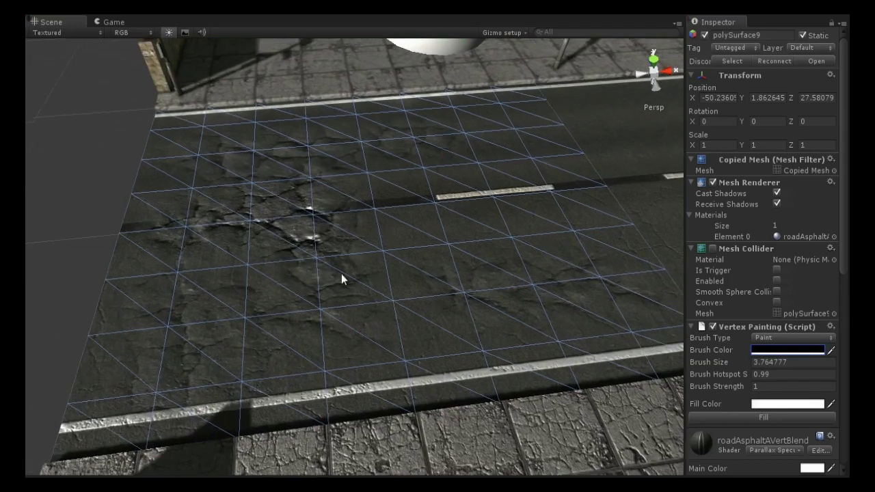
scroll(410, 280, "up", 2)
scroll(519, 287, "up", 2)
mouse_move(539, 289)
left_mouse_down()
mouse_move(316, 318)
mouse_move(400, 322)
mouse_move(477, 302)
mouse_move(523, 256)
mouse_move(453, 194)
mouse_move(322, 123)
left_mouse_up()
scroll(401, 299, "up", 2)
scroll(414, 294, "up", 2)
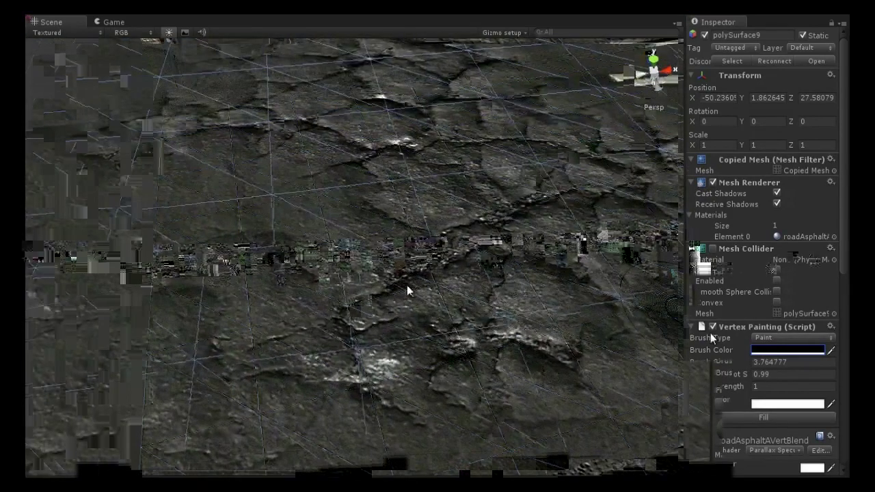
Change the brush colour to a slightly brightened dark grey and edit the Brush Size value.
left_click(773, 351)
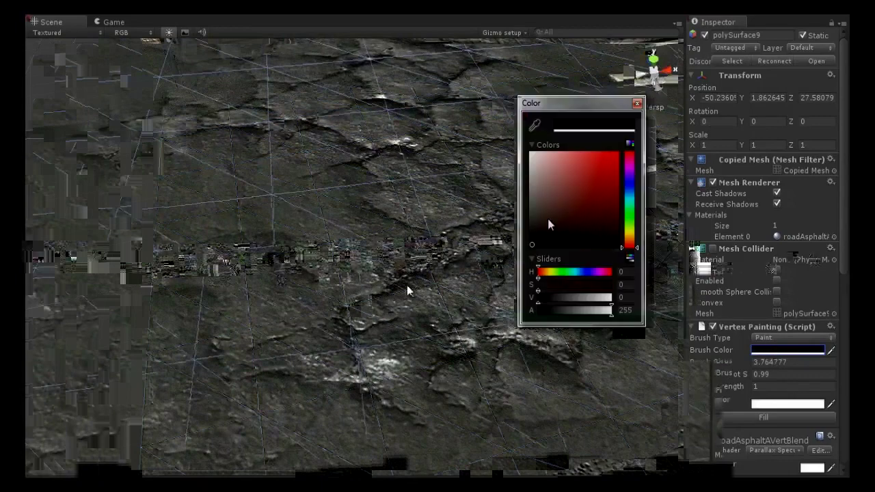
left_click(531, 226)
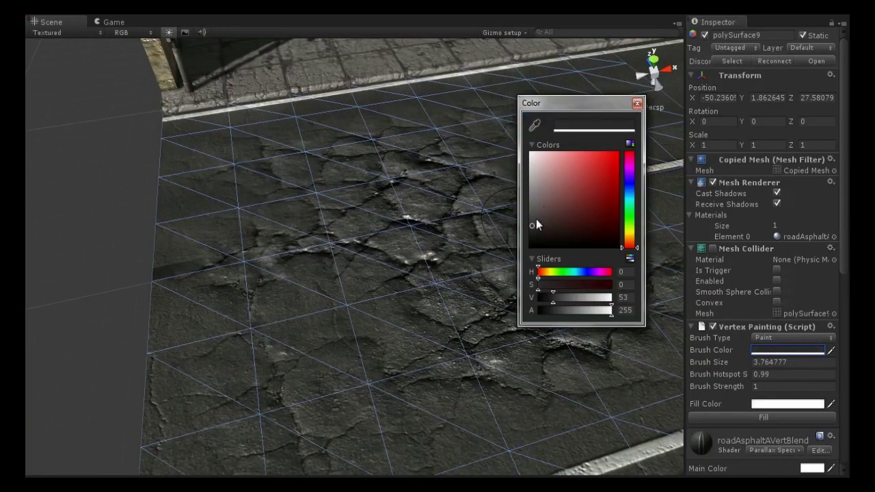
left_click(531, 218)
left_click(636, 103)
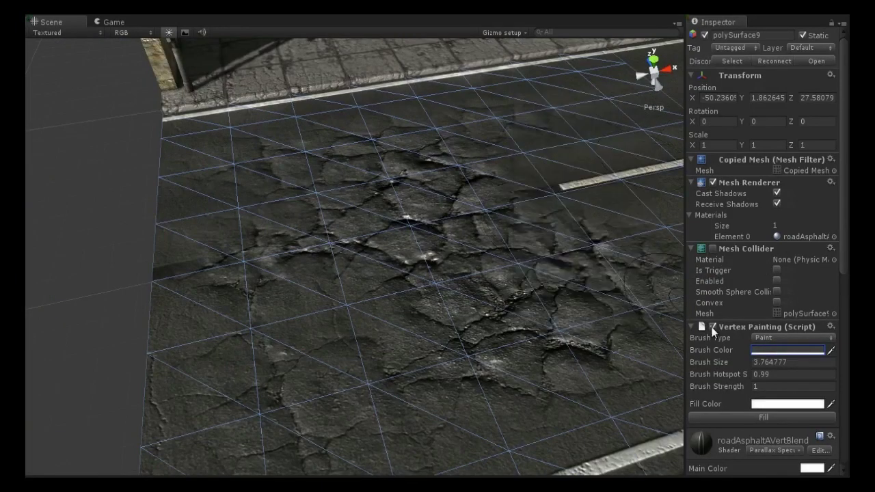
left_click(752, 363)
Set brush size to 1 and paint a thin lighter streak across the asphalt.
type("1")
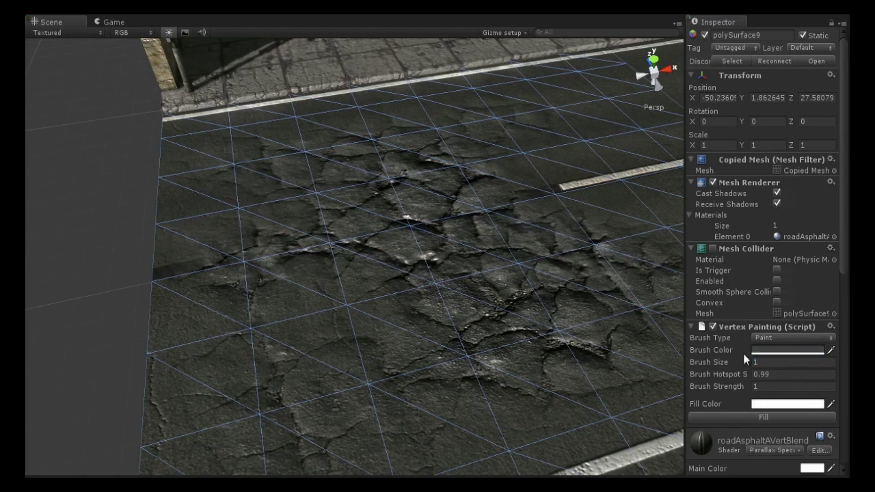
mouse_move(244, 254)
left_mouse_down()
mouse_move(295, 260)
mouse_move(397, 241)
left_mouse_up()
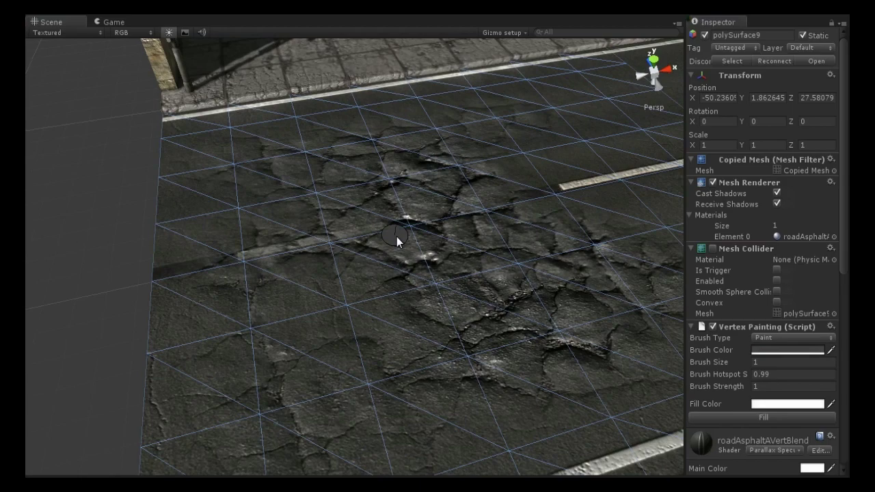
mouse_move(397, 241)
left_mouse_down("alt")
mouse_move(477, 335)
mouse_move(416, 306)
mouse_move(474, 301)
mouse_move(492, 287)
mouse_move(505, 308)
mouse_move(444, 306)
left_mouse_up("alt")
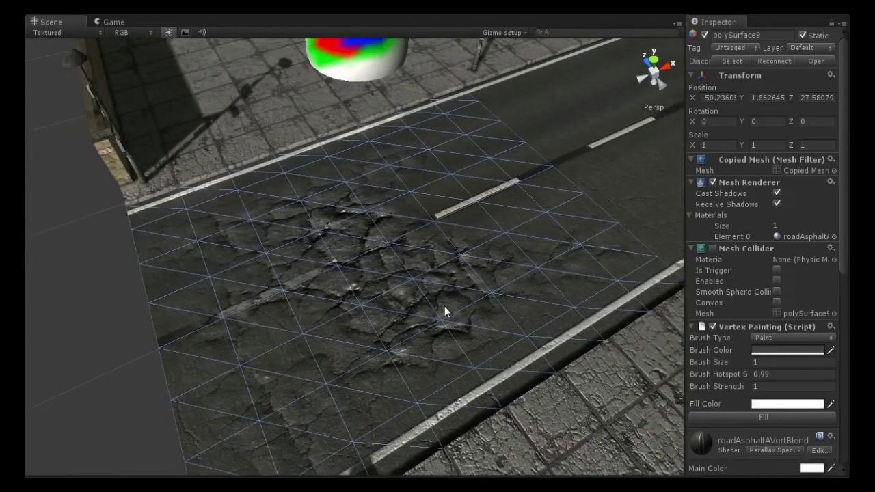
Pull the view back to show the sidewalk, coloured sphere and far kerb.
mouse_move(445, 306)
left_mouse_down("alt")
mouse_move(423, 309)
mouse_move(491, 334)
mouse_move(503, 316)
left_mouse_up("alt")
mouse_move(484, 362)
left_mouse_down("alt")
mouse_move(460, 445)
mouse_move(643, 431)
left_mouse_up("alt")
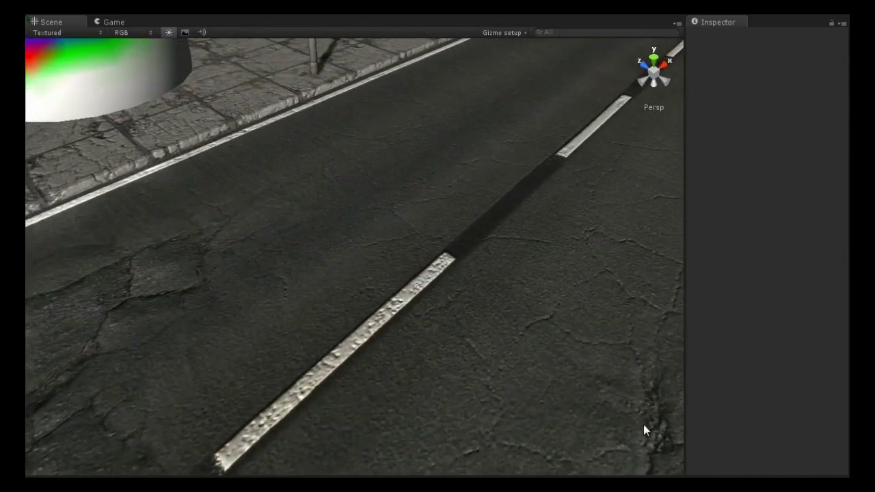
mouse_move(643, 431)
left_mouse_down("alt")
mouse_move(524, 333)
mouse_move(389, 333)
left_mouse_up("alt")
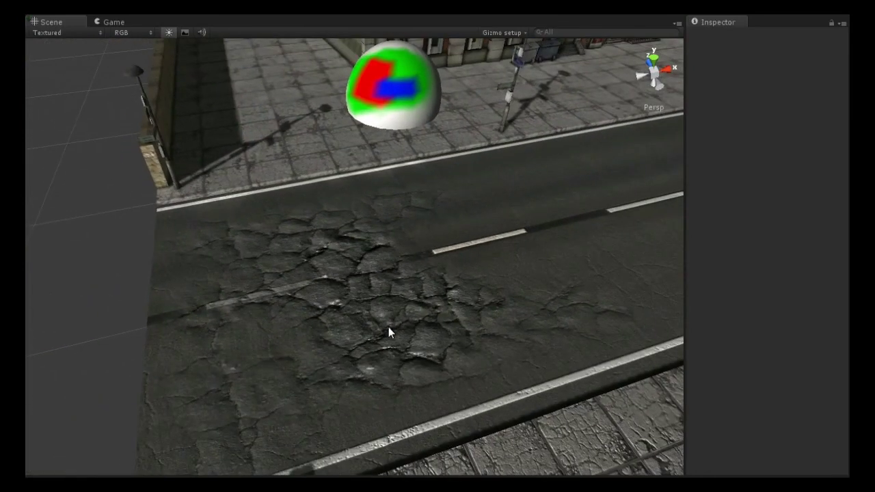
Blend cracked asphalt across the road's middle with a white brush at size 3.18.
left_click(389, 343)
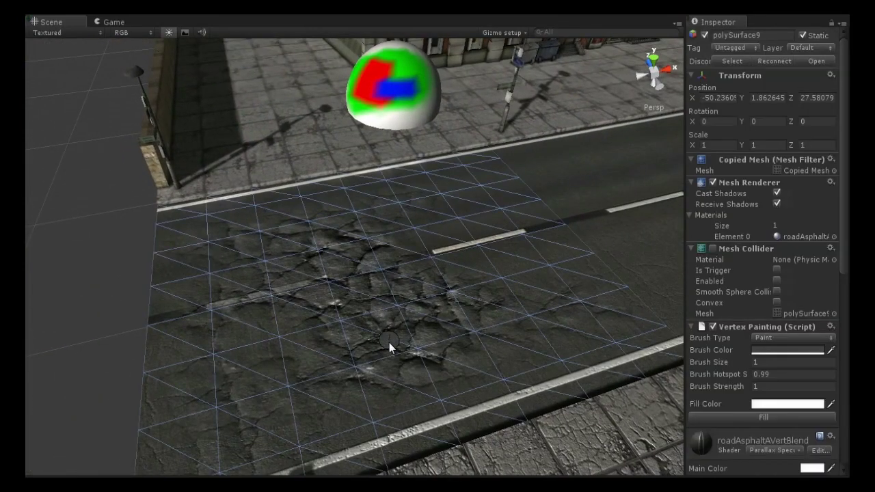
left_click(772, 351)
left_click_drag(528, 205, 517, 140)
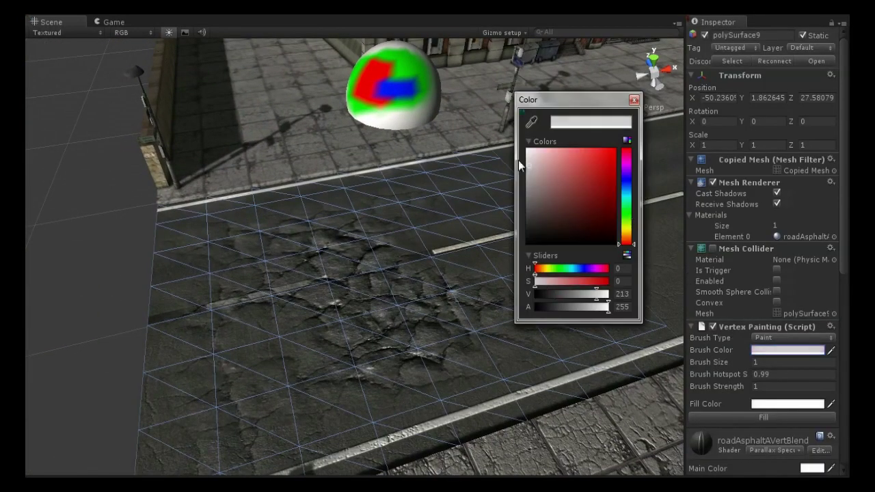
left_click(633, 100)
left_click_drag(707, 362, 731, 361)
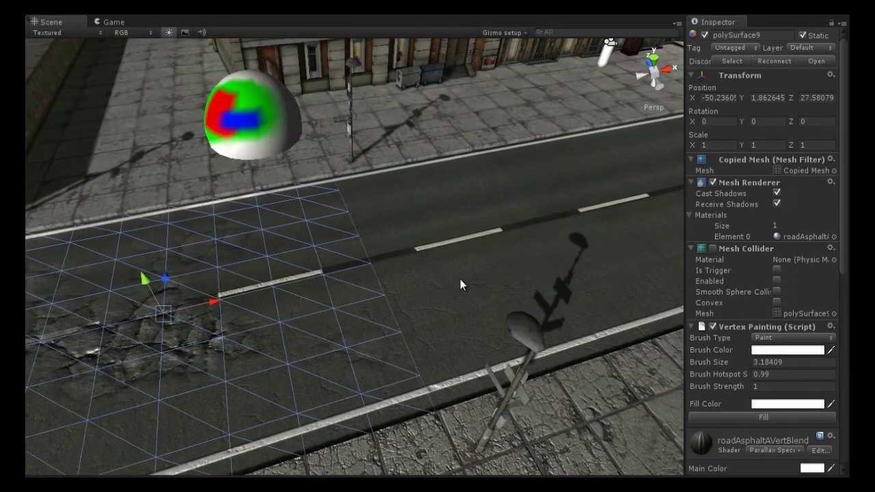
mouse_move(461, 284)
left_mouse_down()
mouse_move(576, 326)
mouse_move(486, 319)
mouse_move(496, 306)
mouse_move(455, 249)
left_mouse_up()
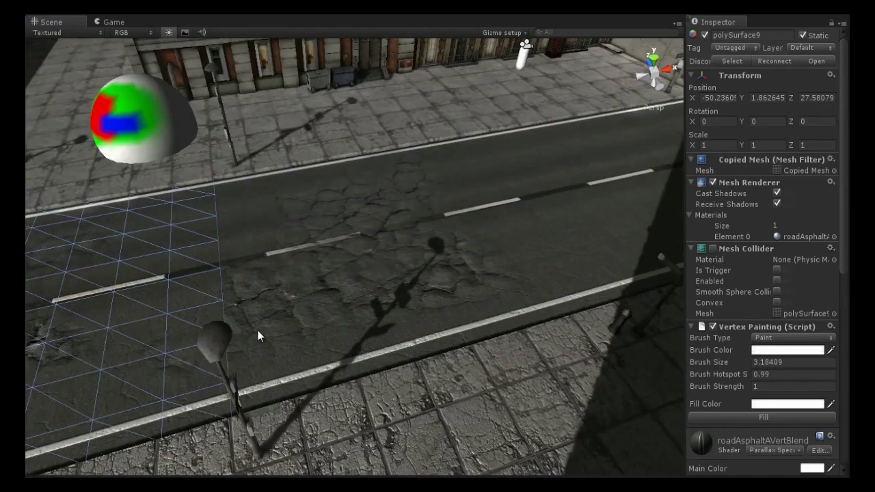
Darken the brush colour to mid-grey and set brush size to about 5.25.
left_click(753, 350)
mouse_move(547, 212)
left_mouse_down()
mouse_move(506, 196)
mouse_move(518, 179)
left_mouse_up()
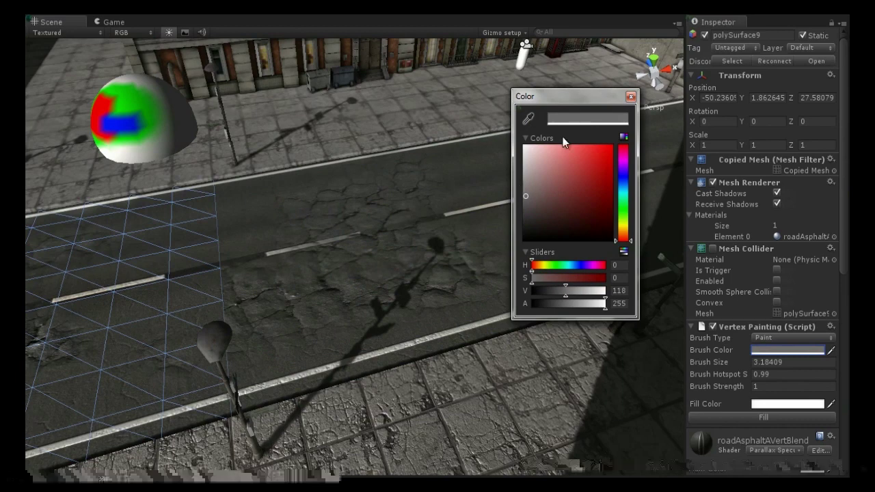
left_click_drag(597, 205, 518, 198)
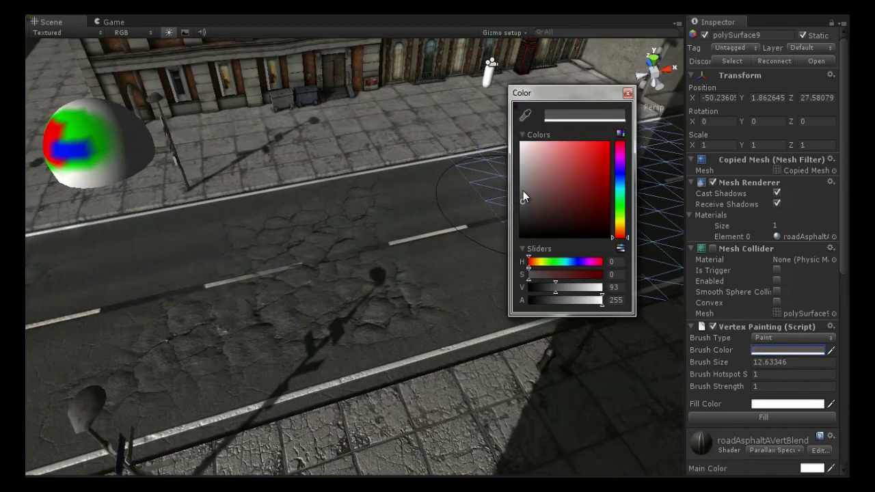
left_click(626, 95)
left_click_drag(721, 362, 595, 317)
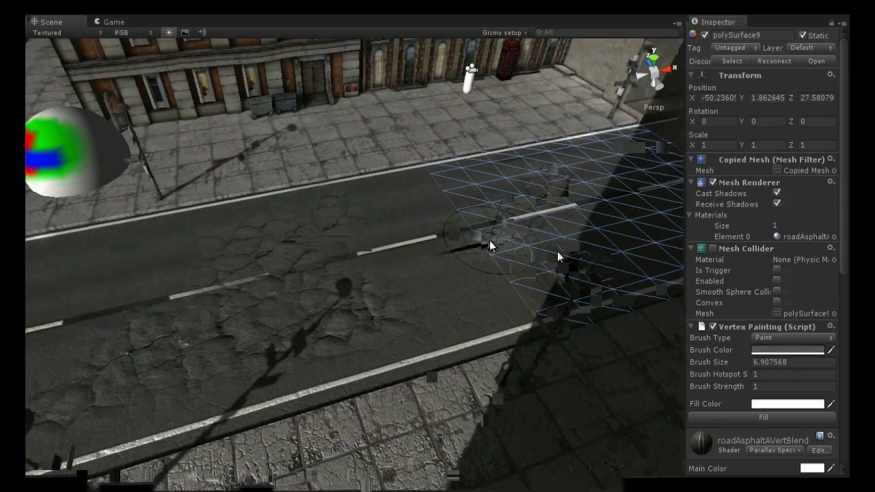
mouse_move(557, 251)
right_mouse_down()
mouse_move(447, 315)
mouse_move(536, 259)
mouse_move(564, 254)
mouse_move(508, 258)
right_mouse_up()
scroll(490, 260, "down", 2)
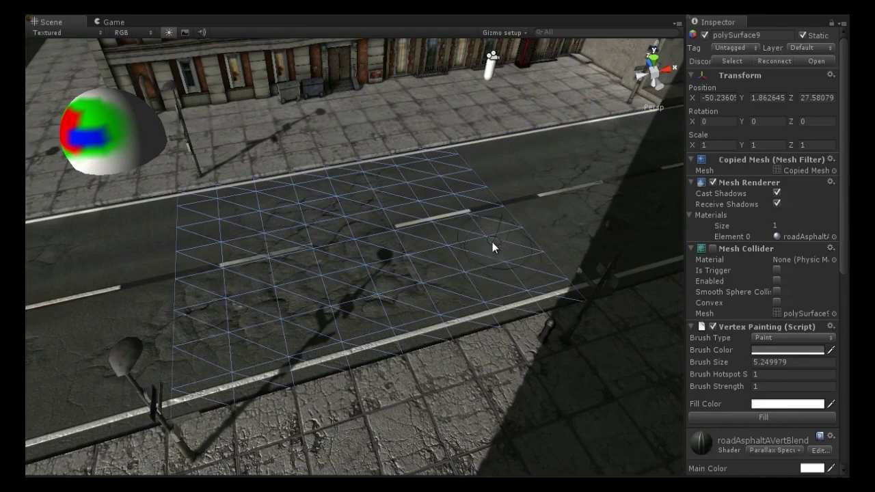
Fly the Scene camera down the street and into the tunnel.
mouse_move(459, 270)
left_mouse_down("alt")
mouse_move(385, 299)
mouse_move(453, 293)
mouse_move(333, 300)
left_mouse_up("alt")
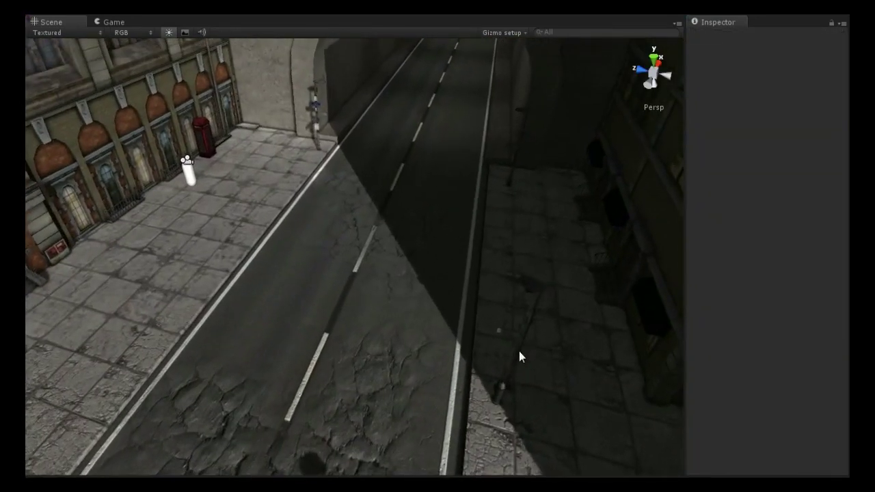
mouse_move(518, 351)
left_mouse_down("alt")
mouse_move(590, 234)
mouse_move(511, 236)
mouse_move(263, 329)
mouse_move(424, 225)
mouse_move(410, 214)
mouse_move(483, 146)
left_mouse_up("alt")
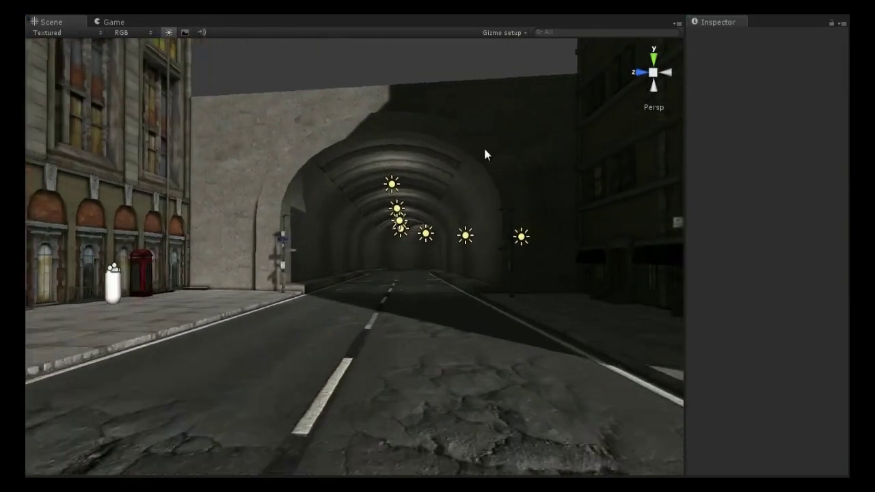
mouse_move(484, 155)
right_mouse_down()
mouse_move(488, 172)
mouse_move(471, 178)
mouse_move(408, 174)
right_mouse_up()
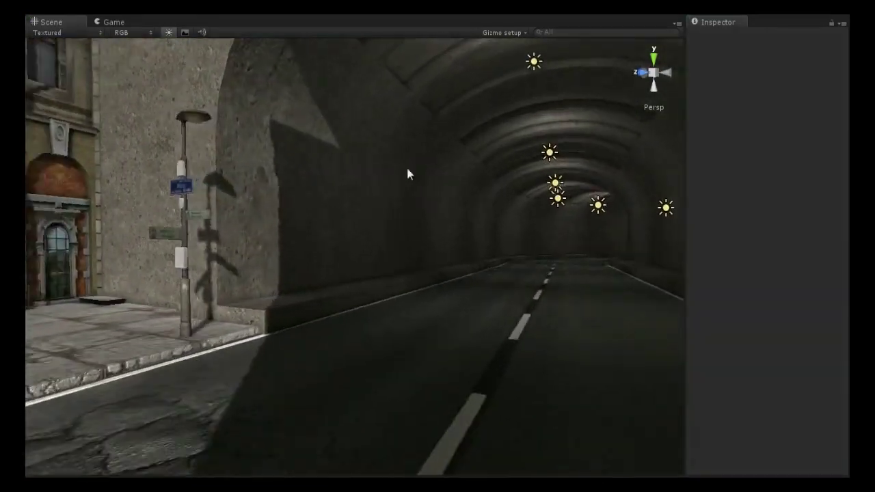